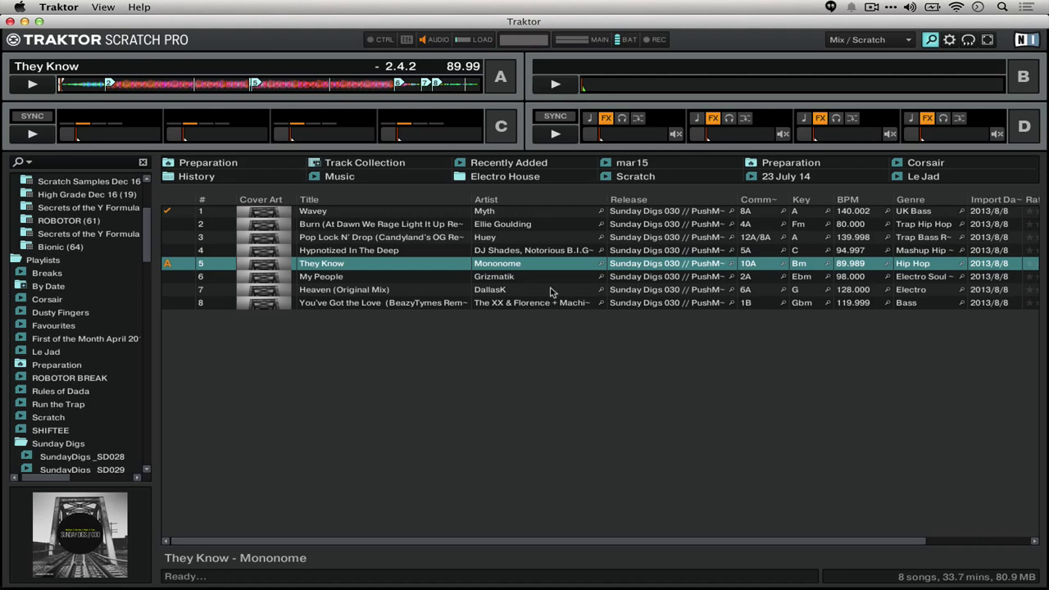
- Load They Know into decks A and B, then replace it with My People on both decks
key(ctrl+Left)
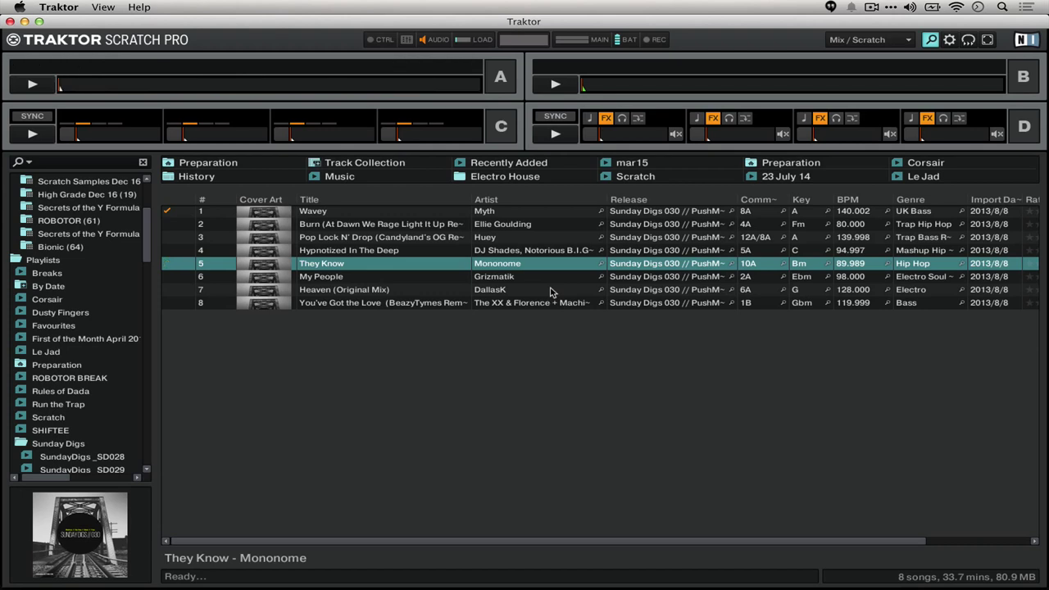
key(ctrl+Right)
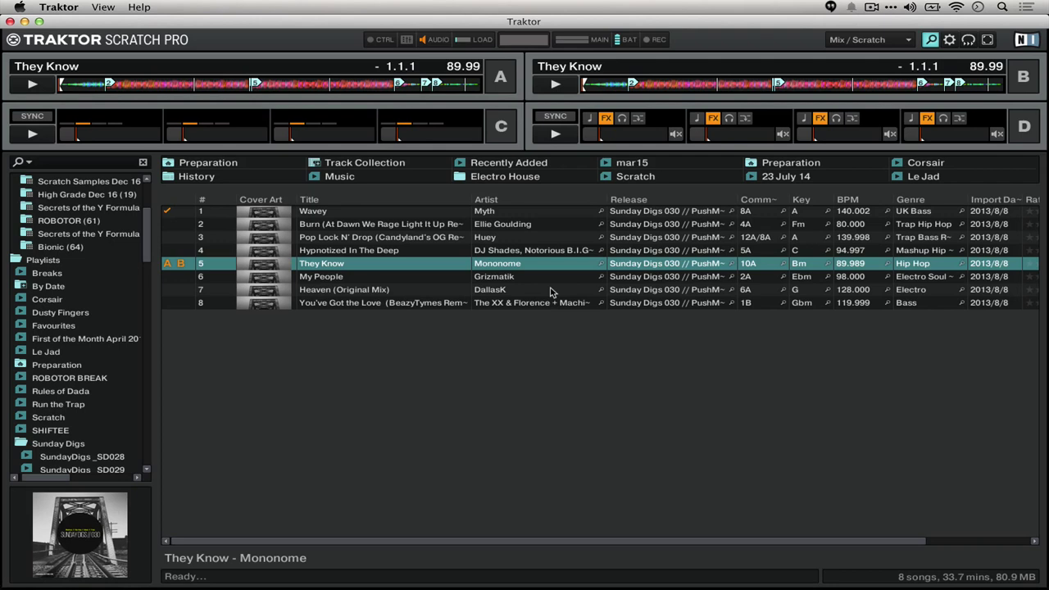
key(Down)
key(ctrl+Left)
key(ctrl+Right)
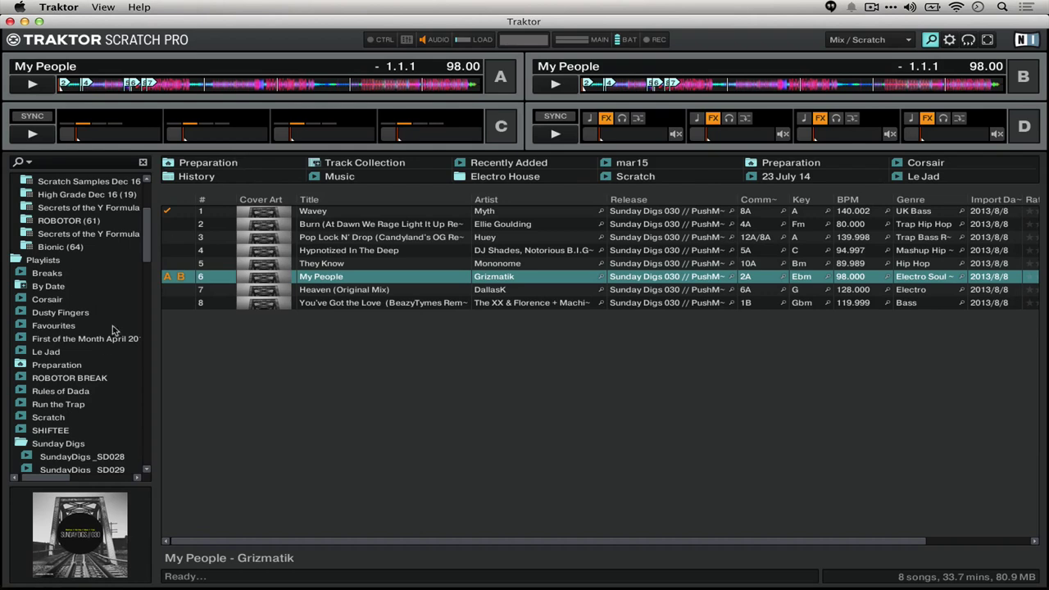
scroll(105, 347, up, 4)
scroll(105, 347, down, 5)
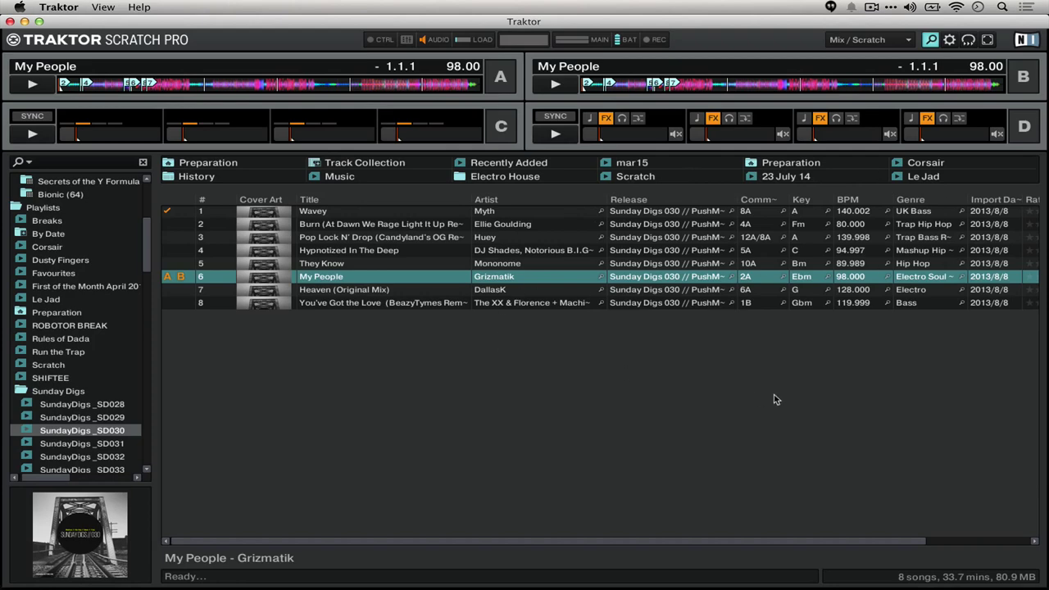
key(ctrl+Tab)
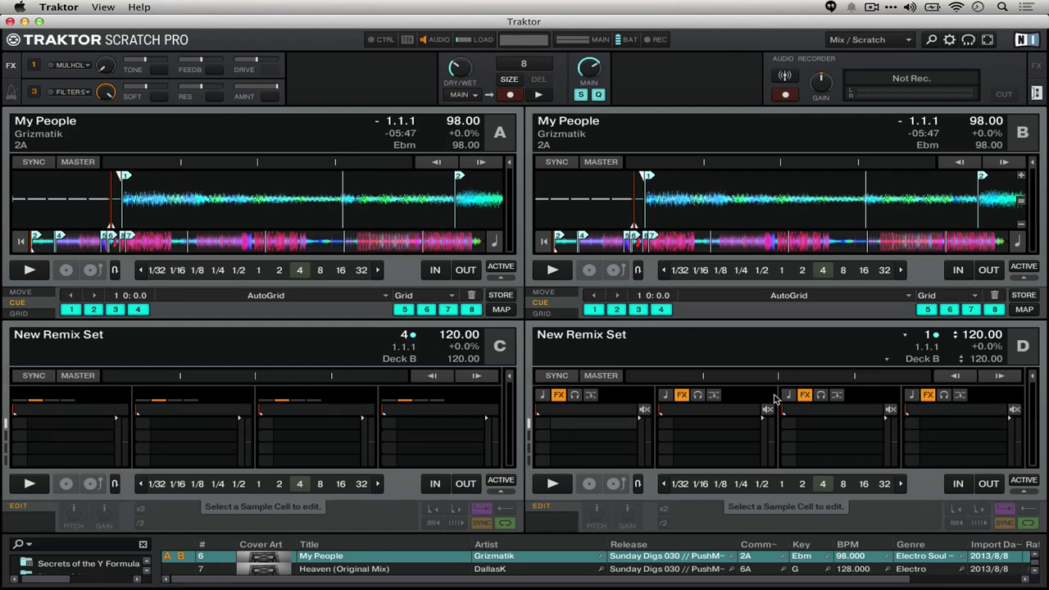
key(ctrl+Tab)
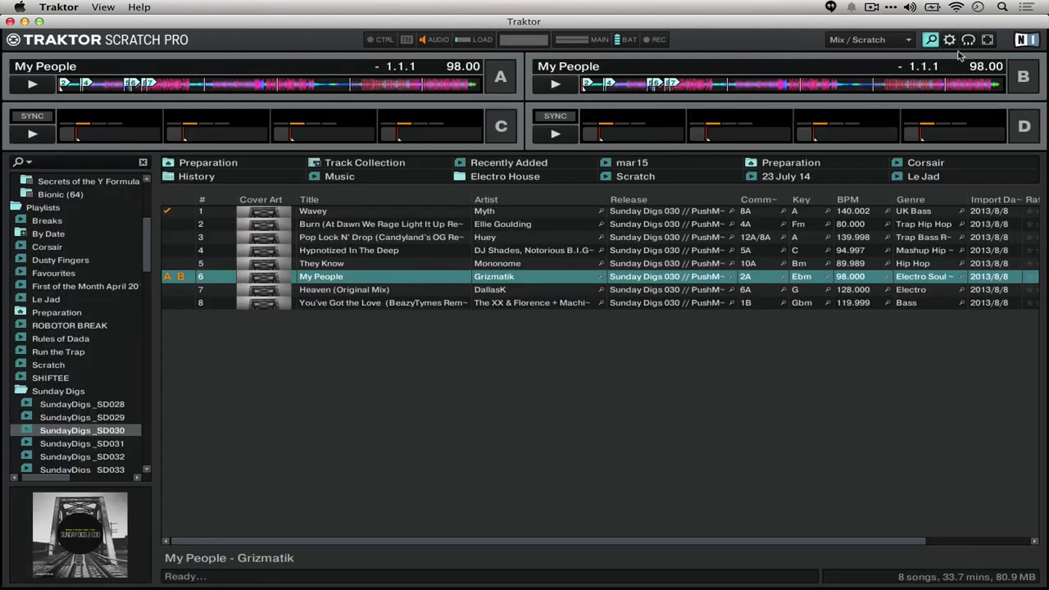
key(space)
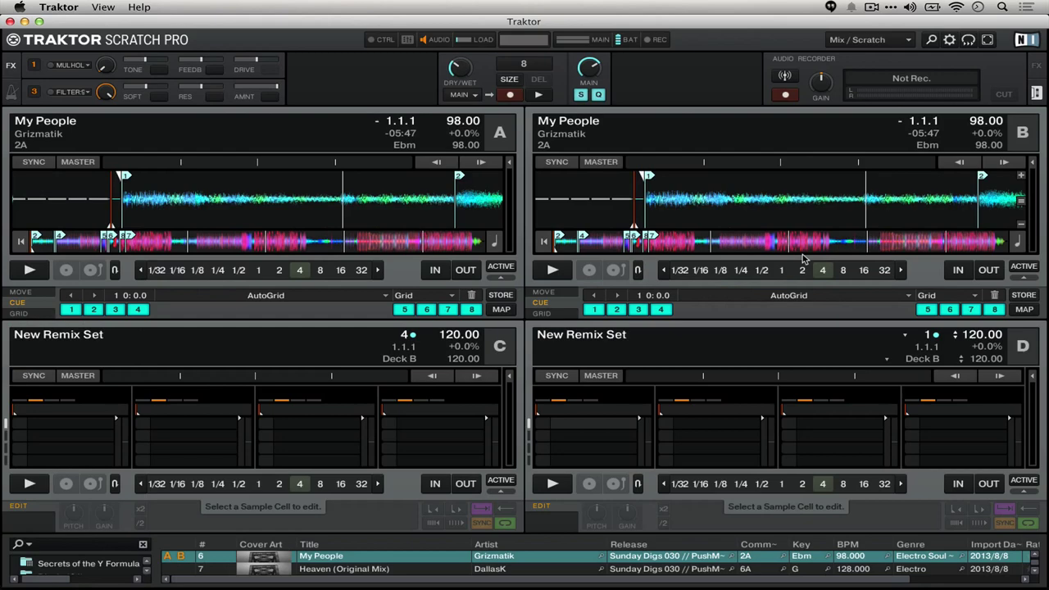
key(space)
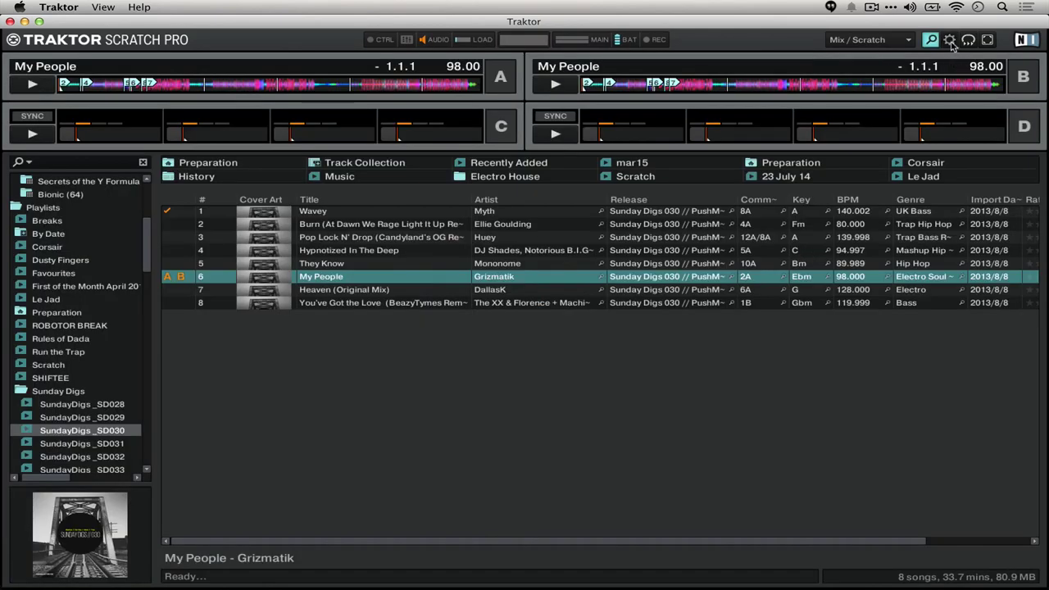
click(950, 41)
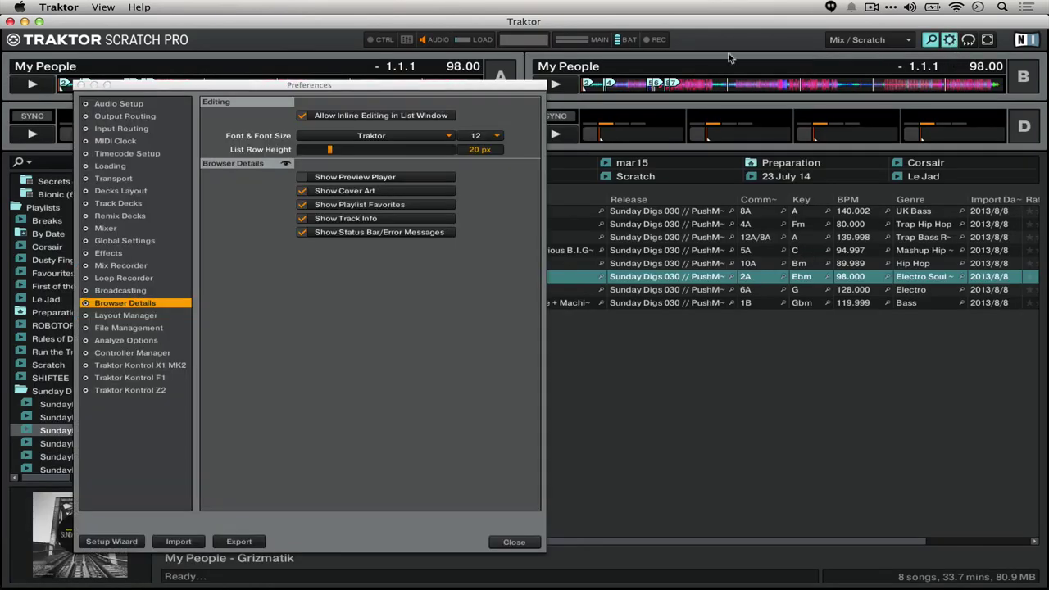
click(303, 207)
click(303, 207)
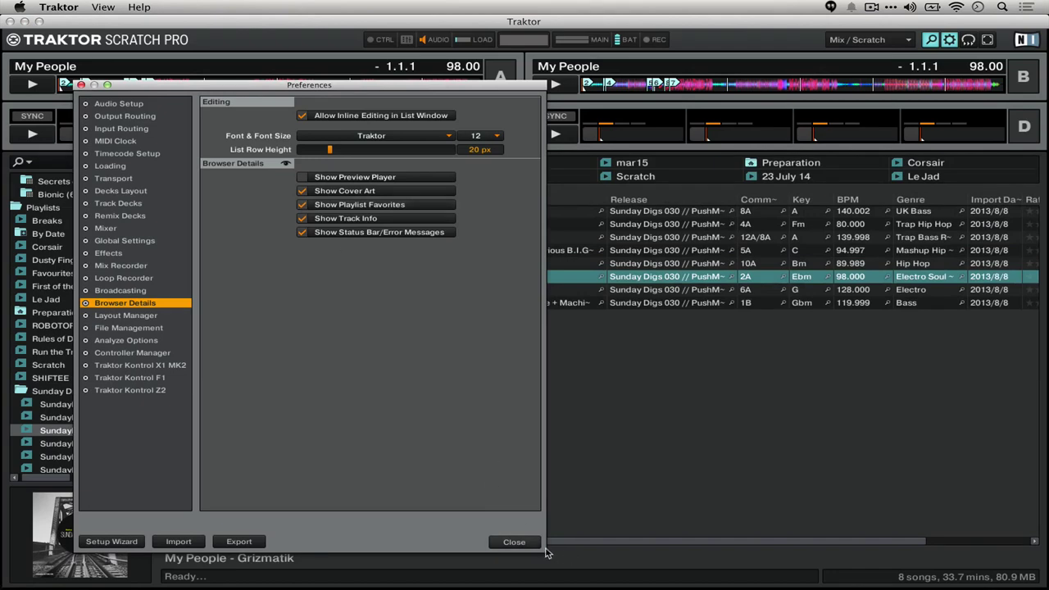
click(516, 543)
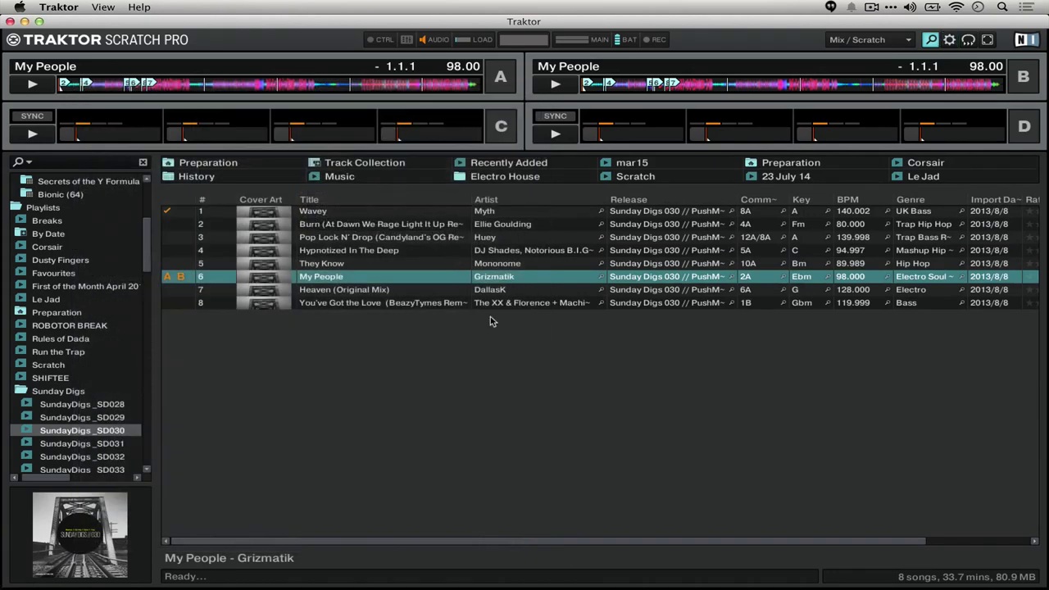
click(242, 163)
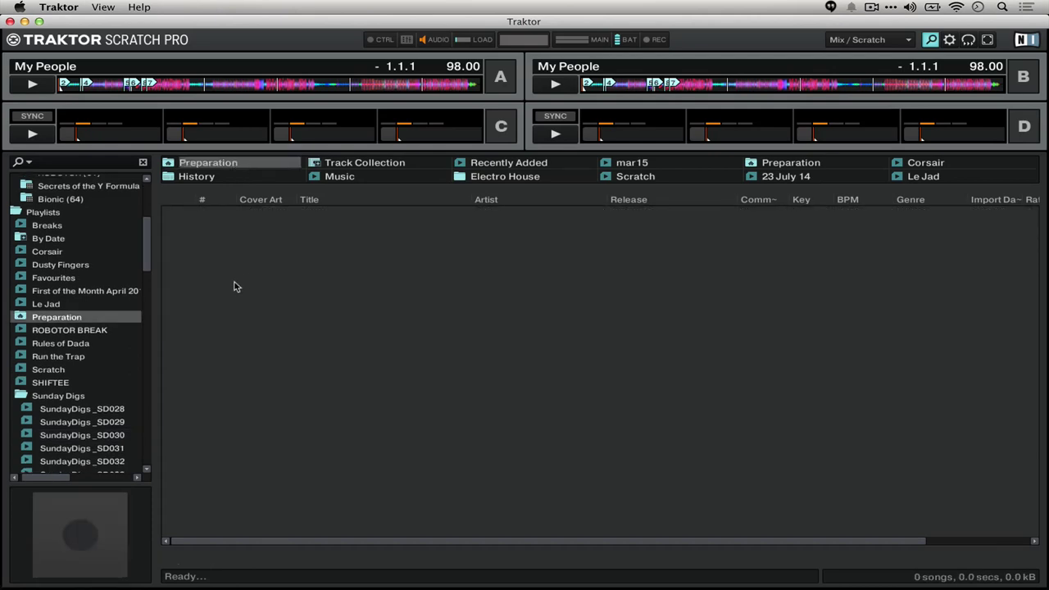
click(90, 414)
click(92, 422)
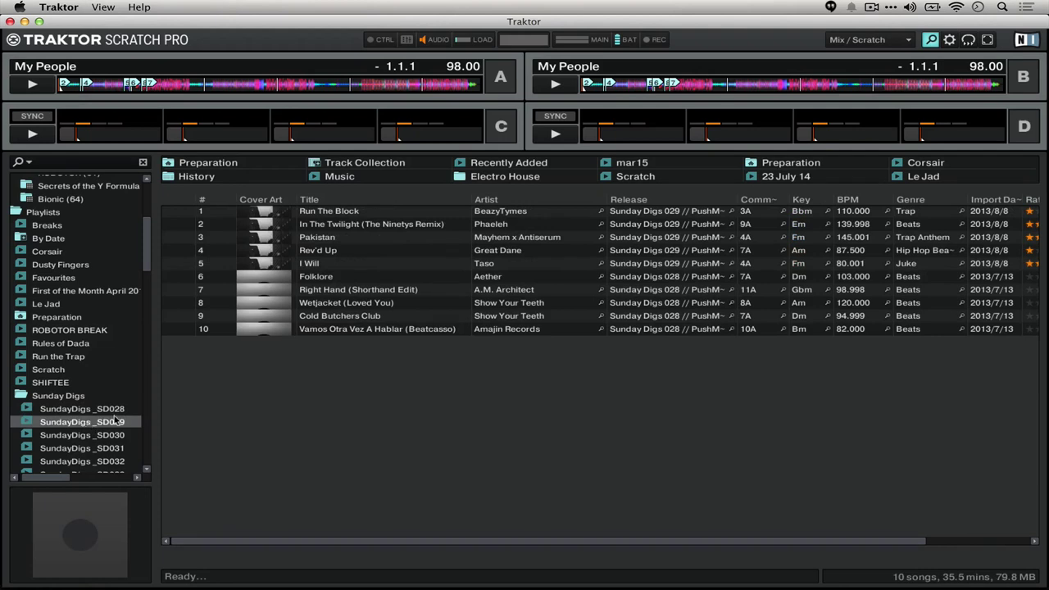
click(93, 437)
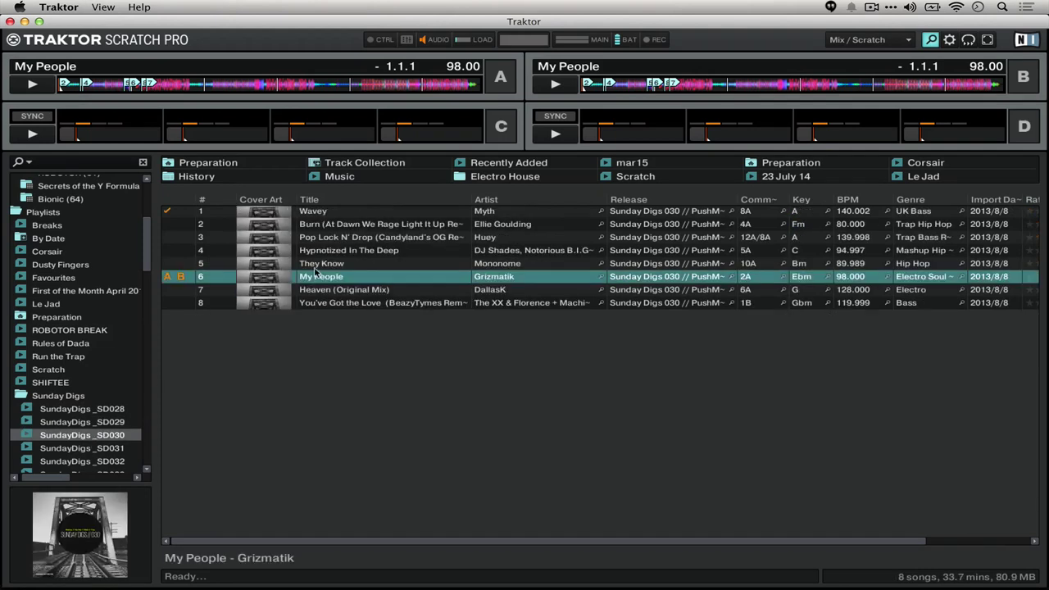
- Append Pop Lock N' Drop to the Preparation list, add Wavey ahead of it, then view the list
right_click(350, 235)
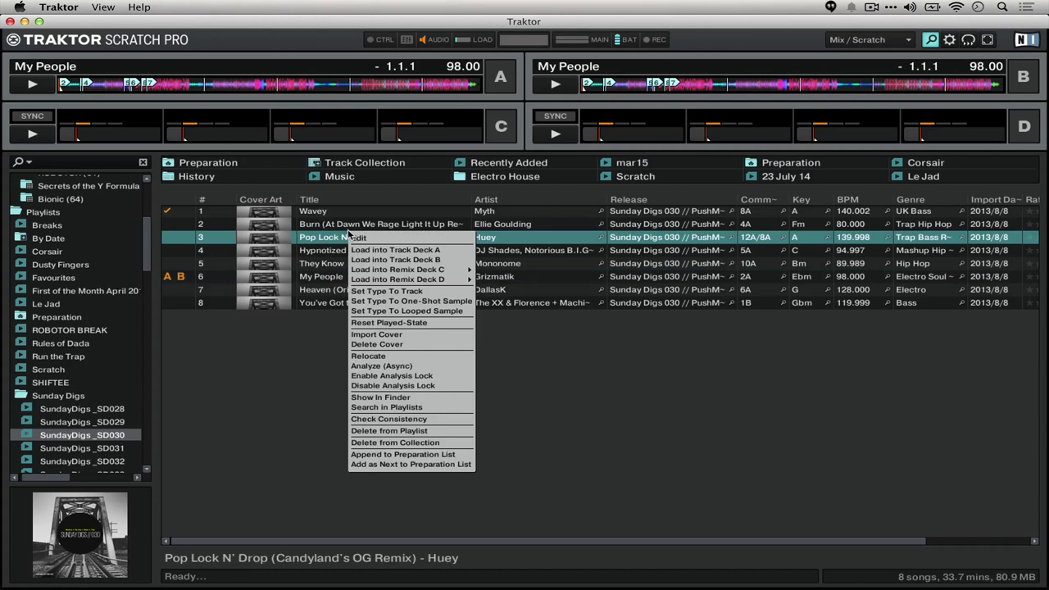
click(461, 454)
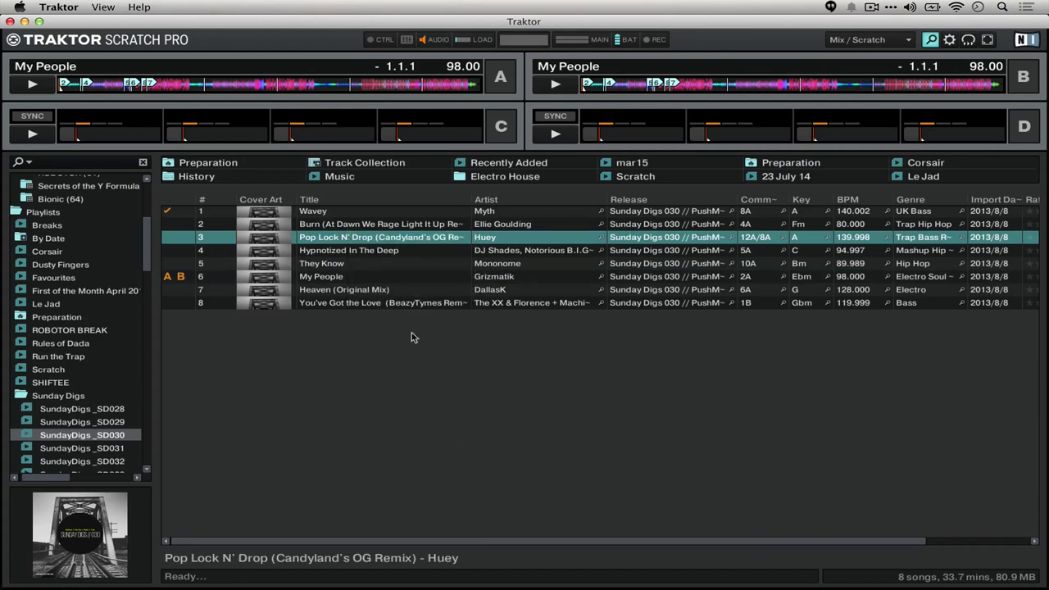
right_click(324, 215)
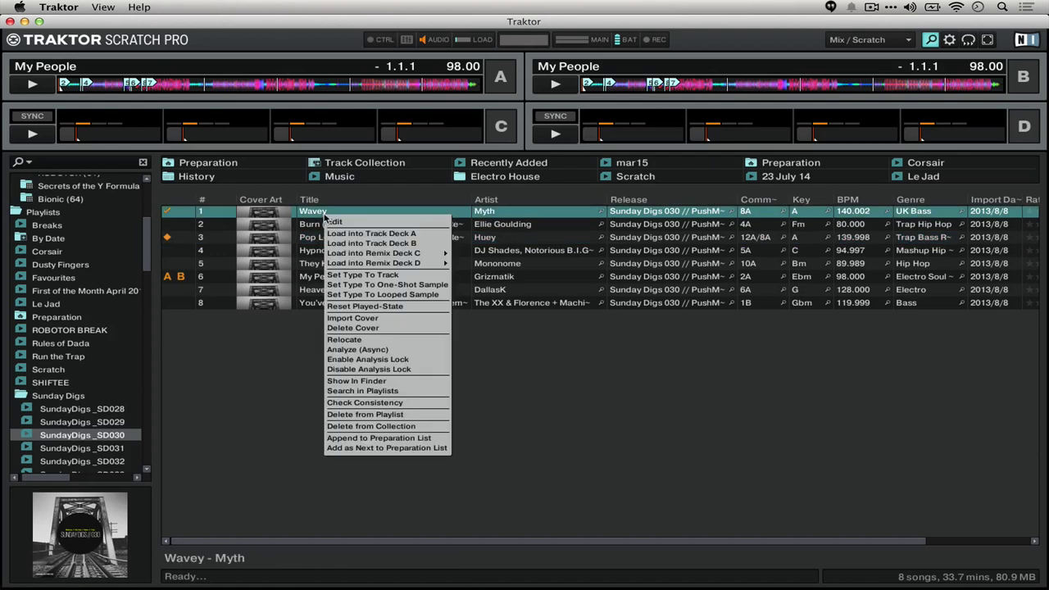
click(424, 450)
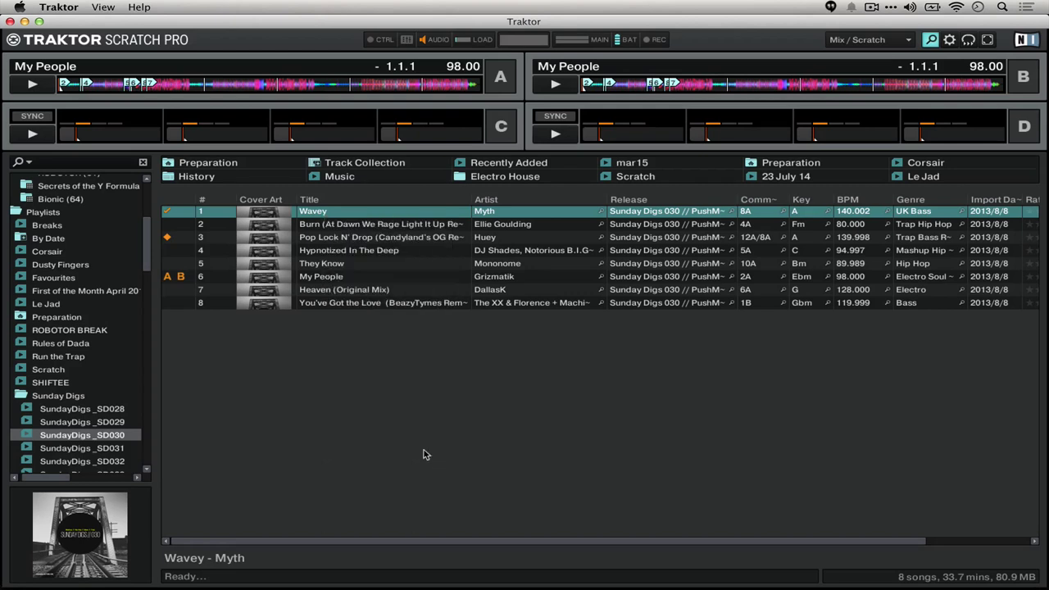
click(245, 169)
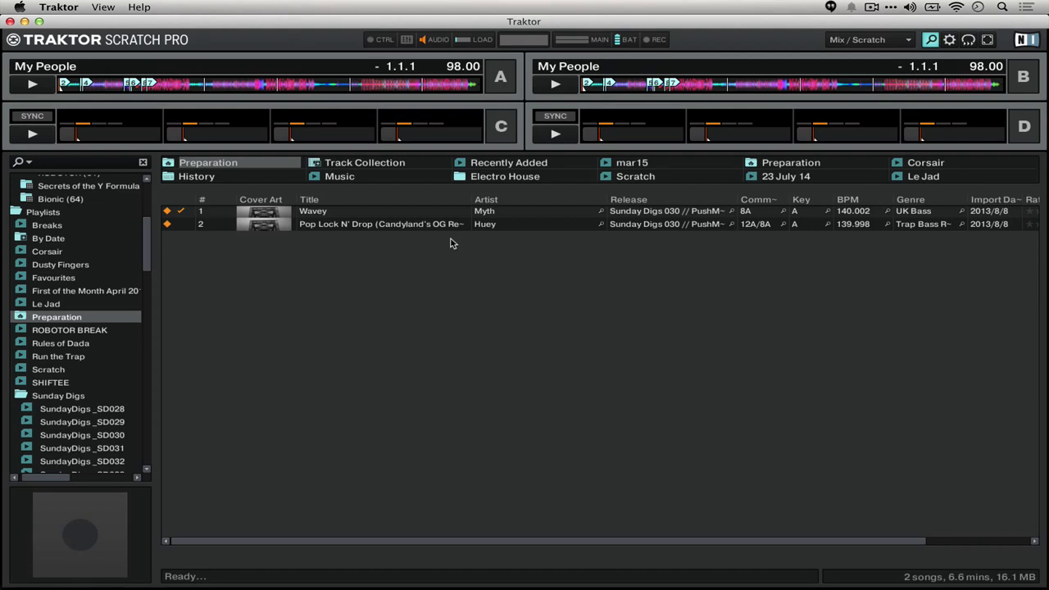
- From SundayDigs_SD030, add They Know through Heaven (Original Mix) as next in Preparation, then view it
click(121, 435)
click(348, 266)
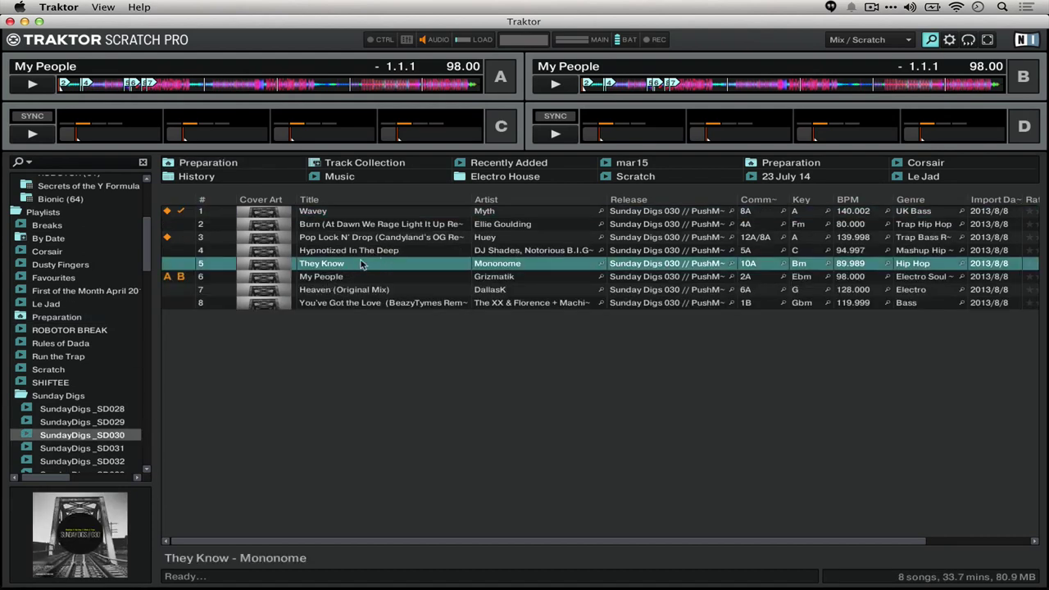
shift+click(373, 291)
right_click(382, 294)
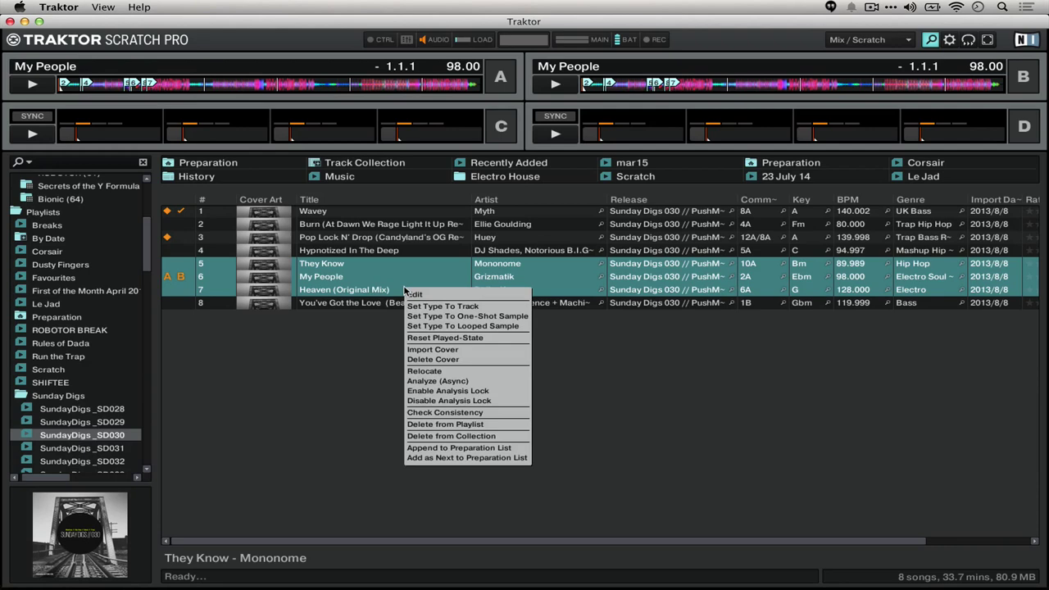
click(479, 456)
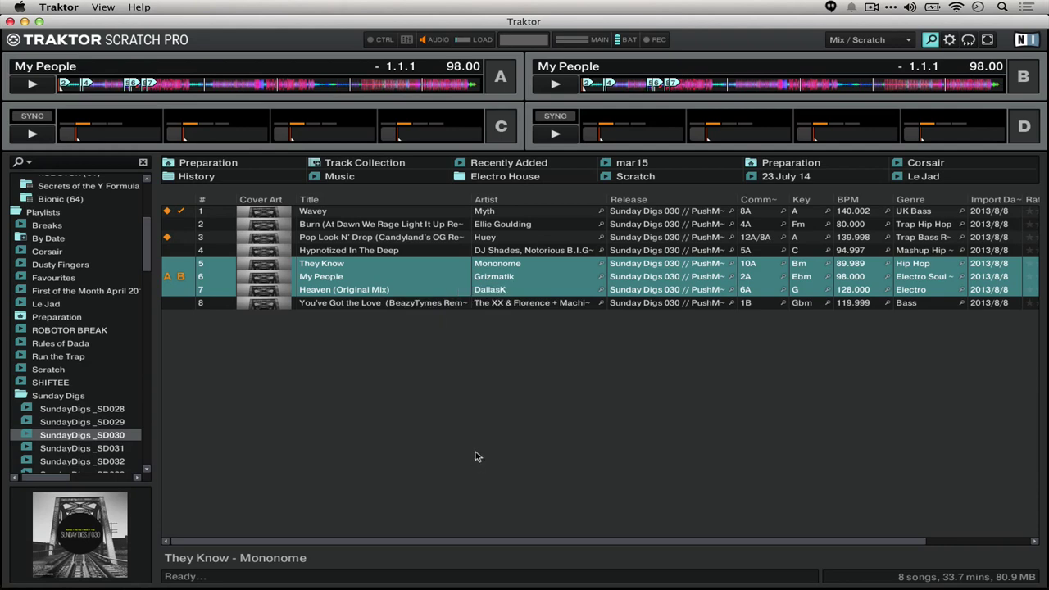
click(234, 167)
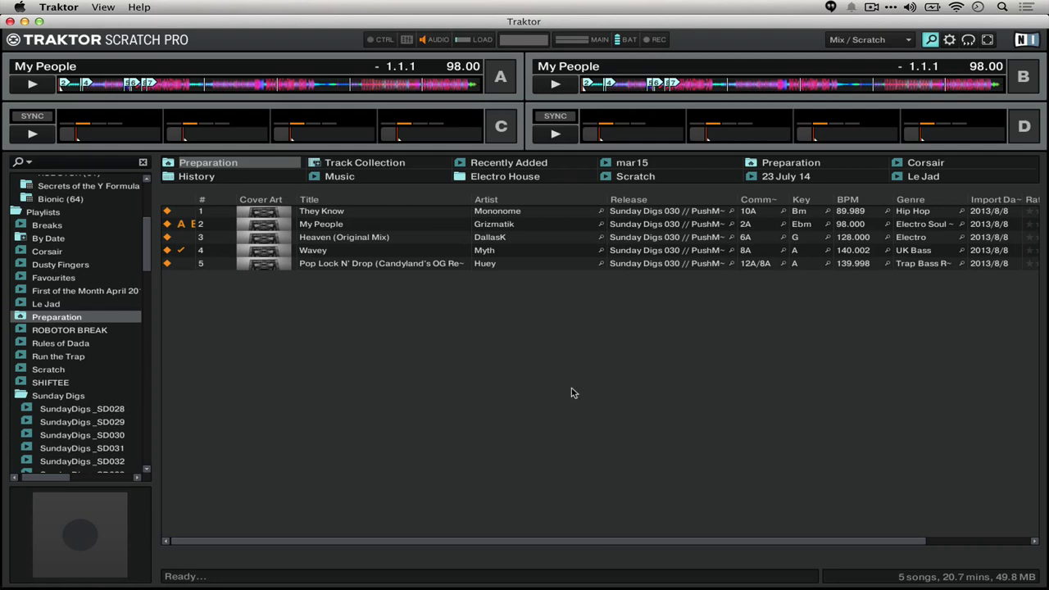
- Sort the Preparation playlist by Key, then by ascending BPM
click(808, 202)
click(861, 203)
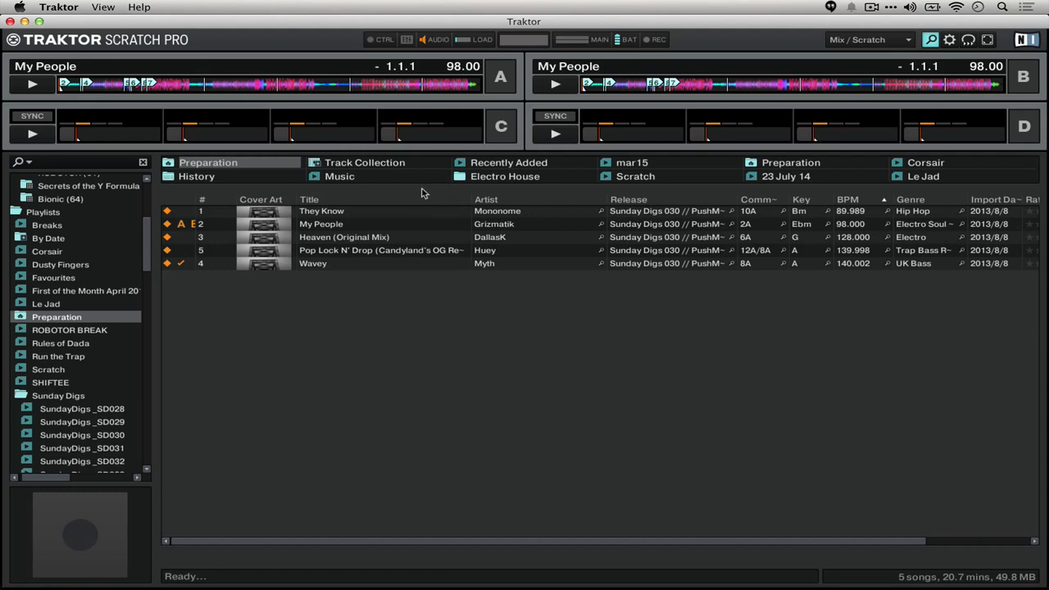
- Dismiss the Heaven track menu and switch to the full four-deck layout with Ctrl+Tab
right_click(358, 246)
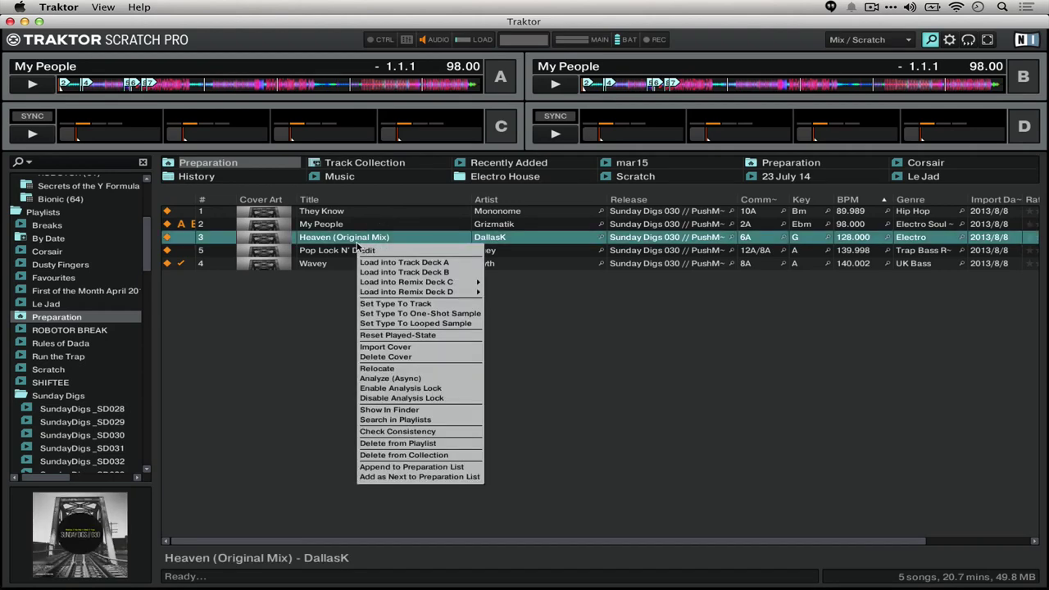
click(279, 372)
key(ctrl+Tab)
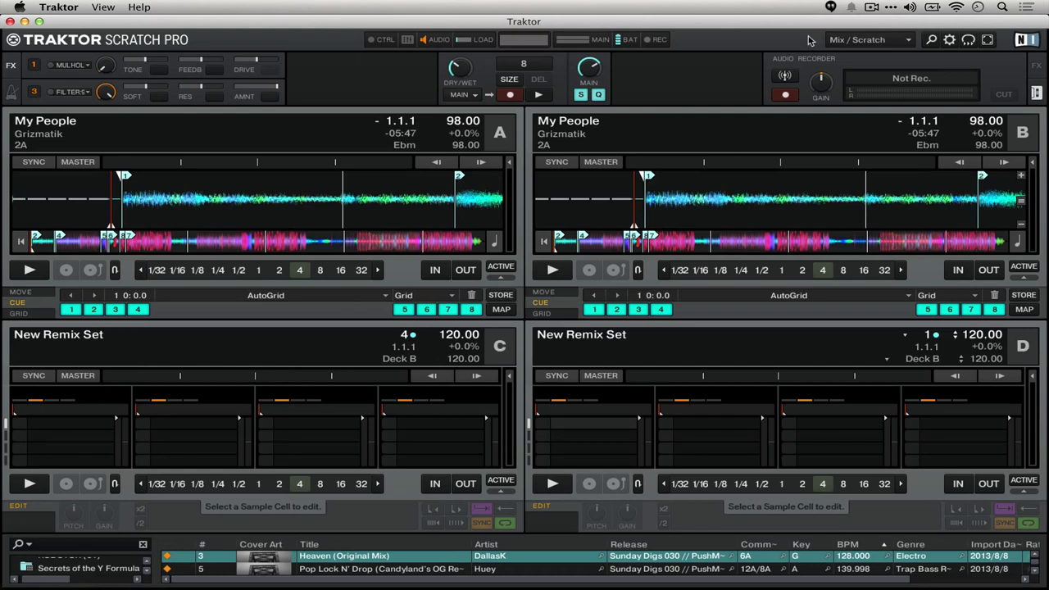
- Browse the Controller Manager's Add In function lists in Preferences without adding a mapping, then close Preferences
click(949, 40)
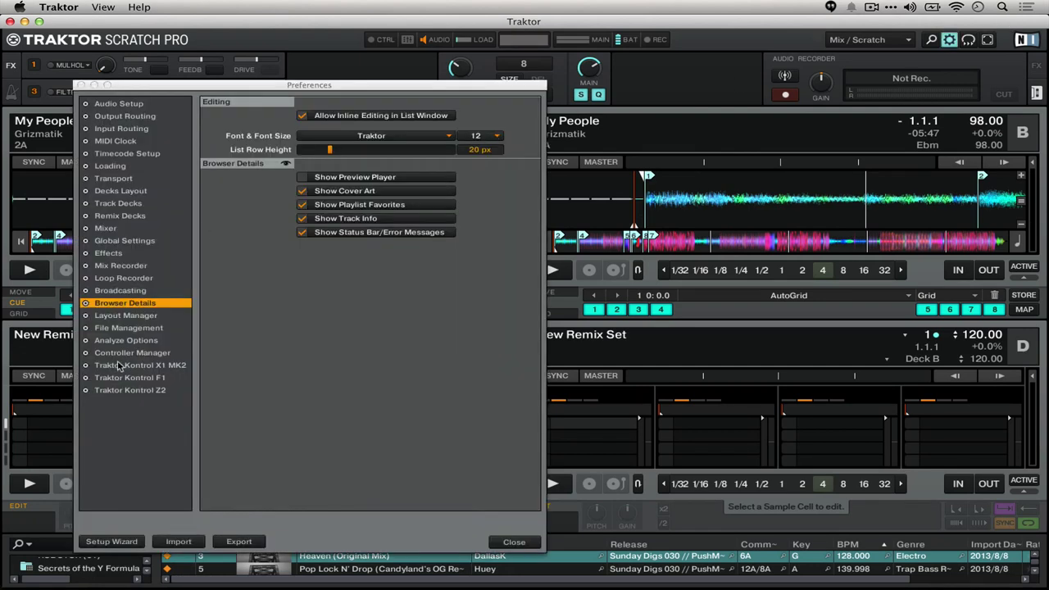
click(159, 353)
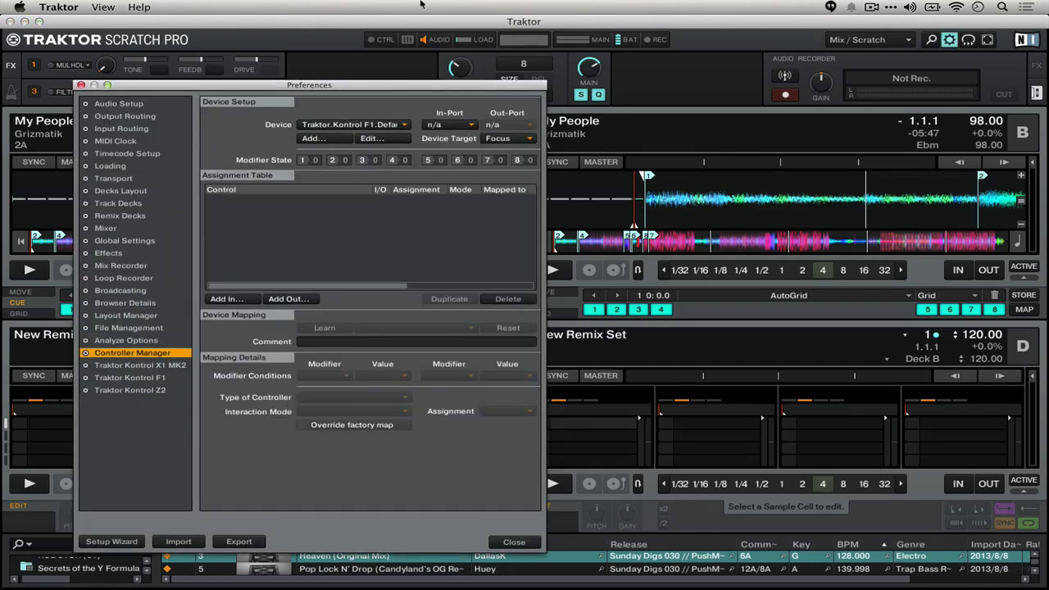
click(232, 299)
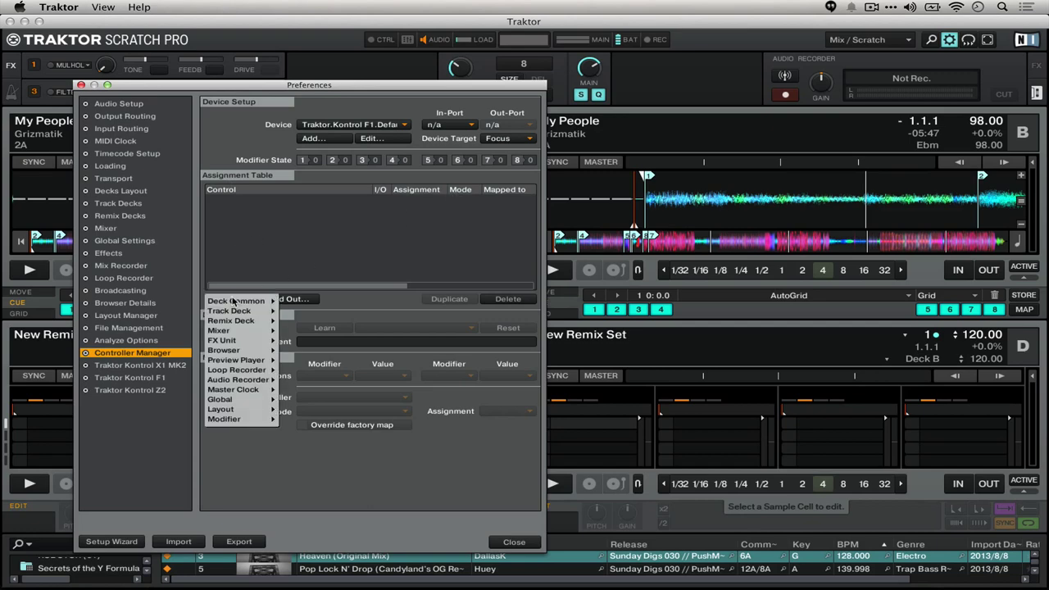
mouse_move(255, 390)
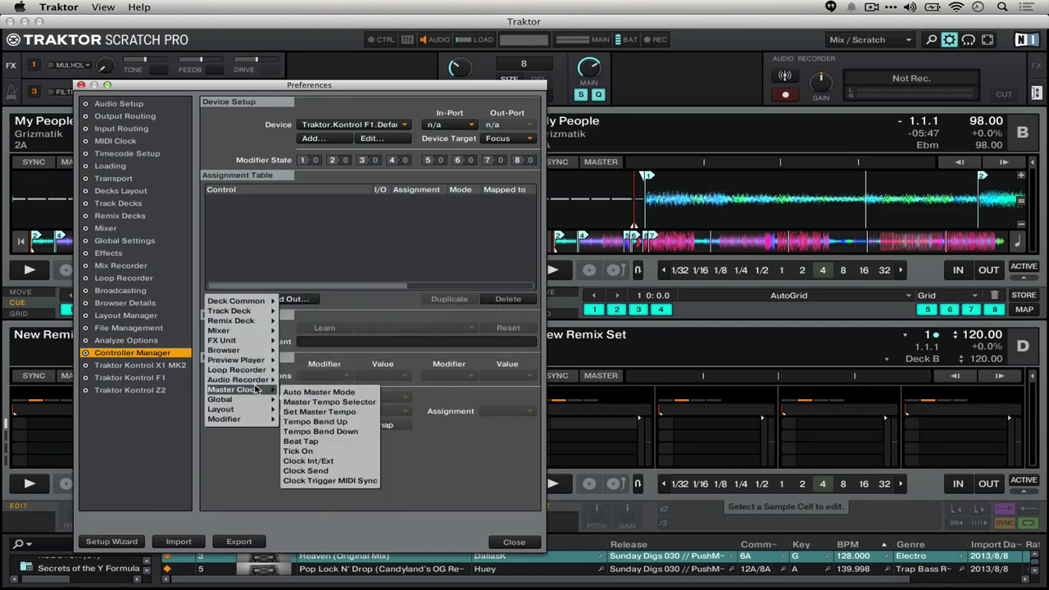
mouse_move(263, 354)
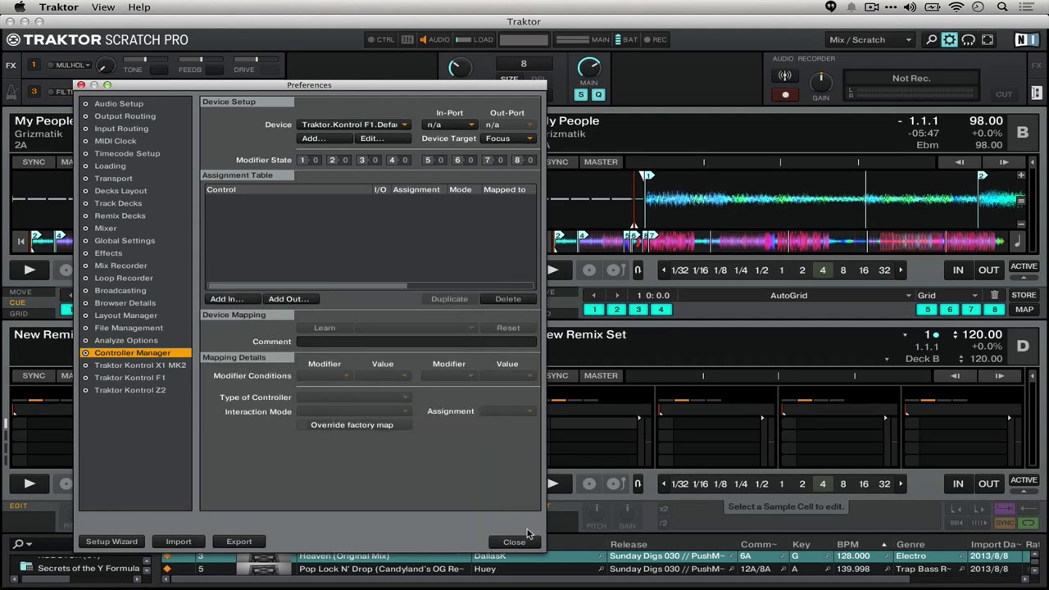
click(529, 531)
click(518, 542)
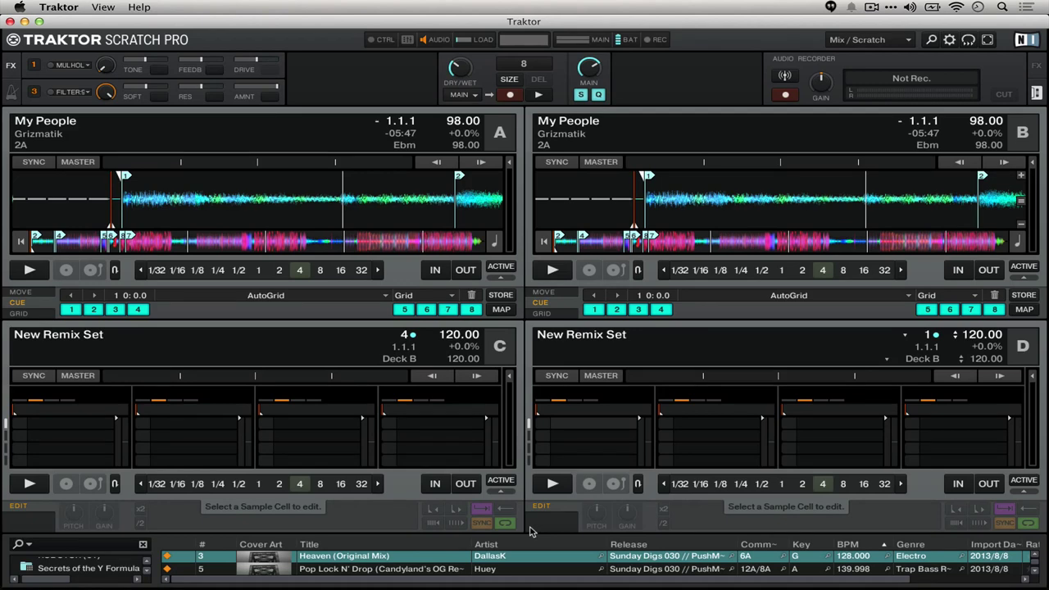
- Maximize the track browser with Ctrl+Space, then return to the full deck layout
key(ctrl+space)
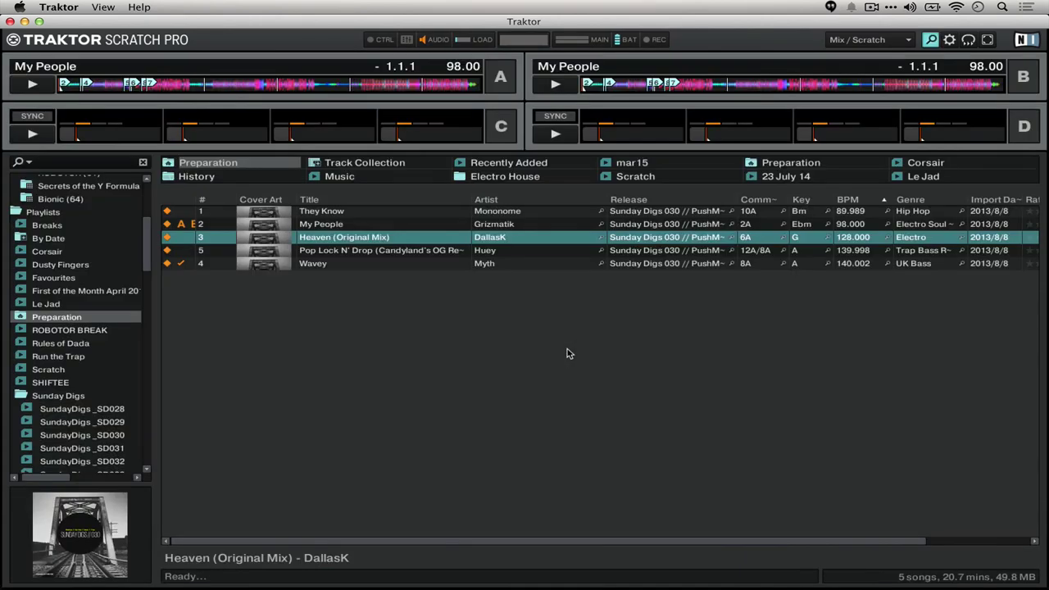
click(931, 40)
- Review the Traktor Kontrol X1 MK2 controller settings in Preferences, then close the dialog
click(949, 39)
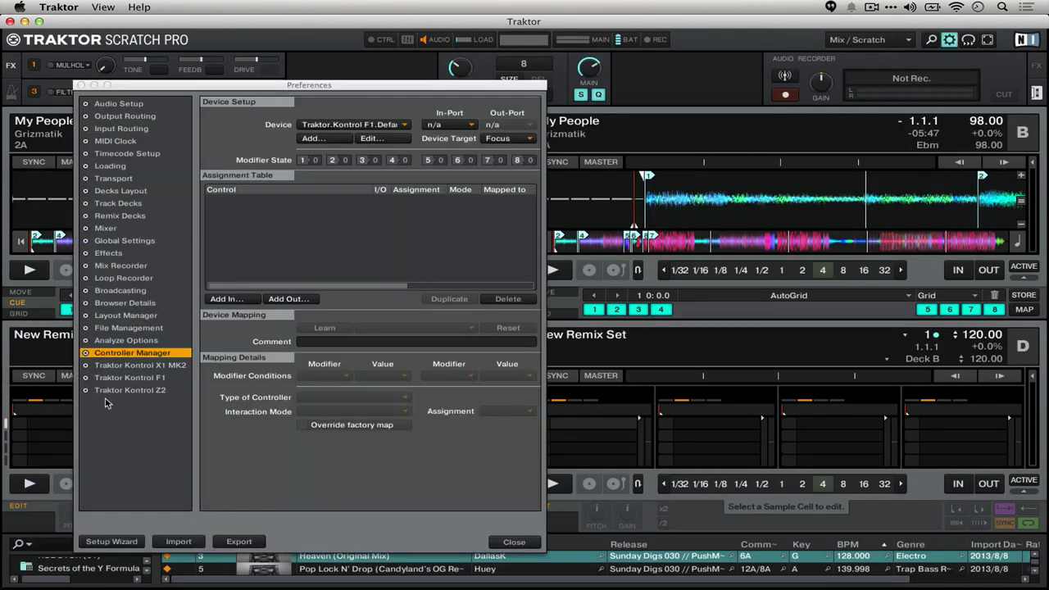
click(161, 371)
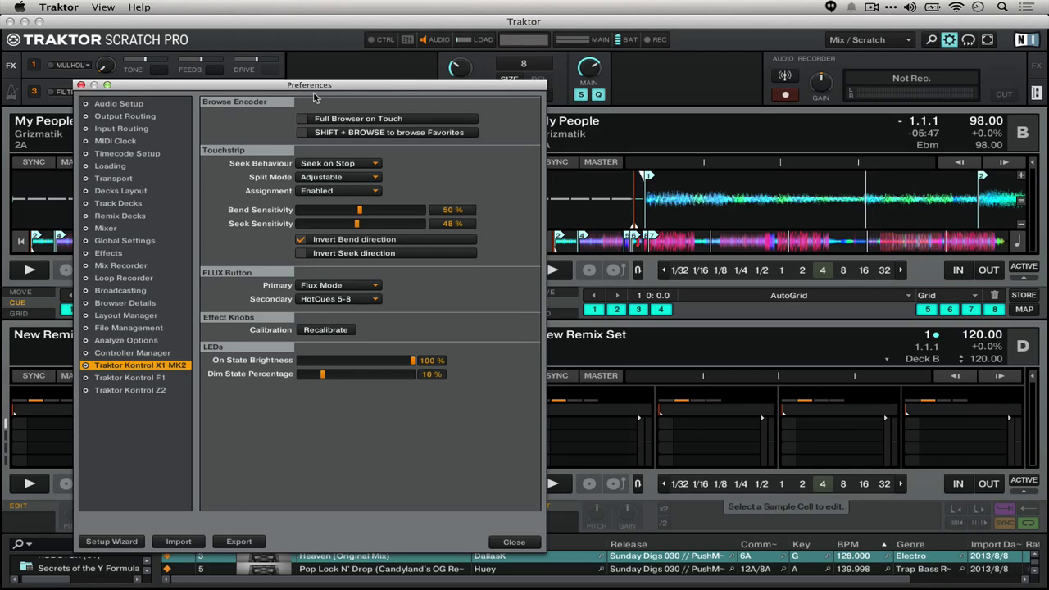
click(512, 542)
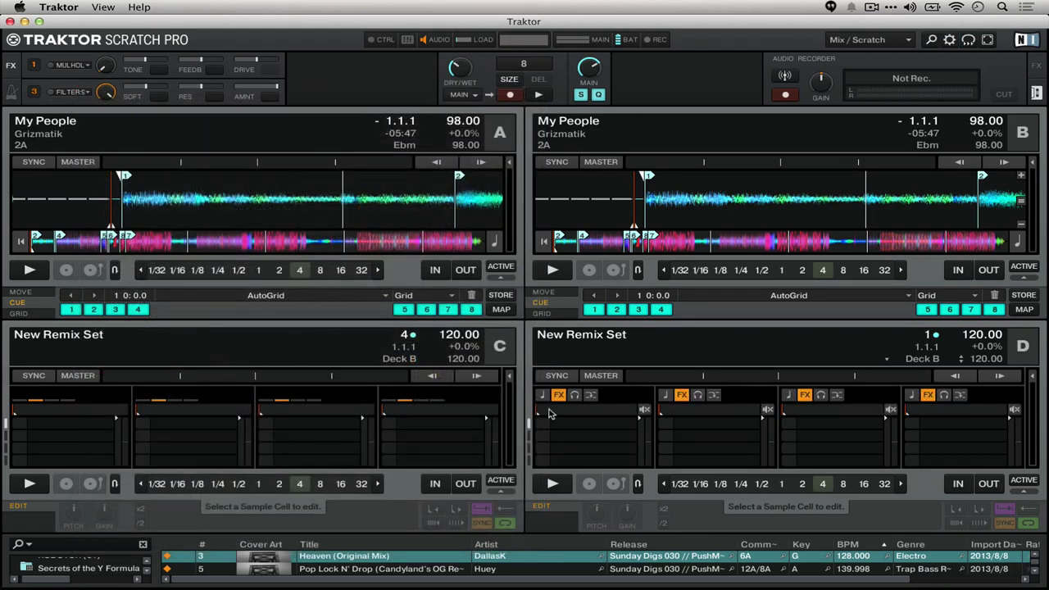
key(ctrl+b)
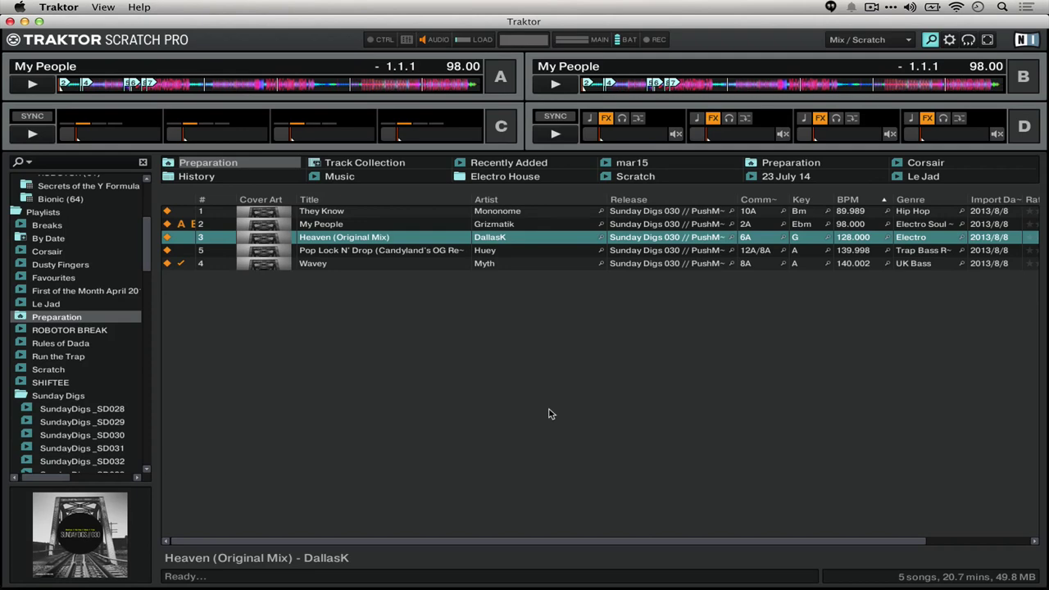
key(ctrl+b)
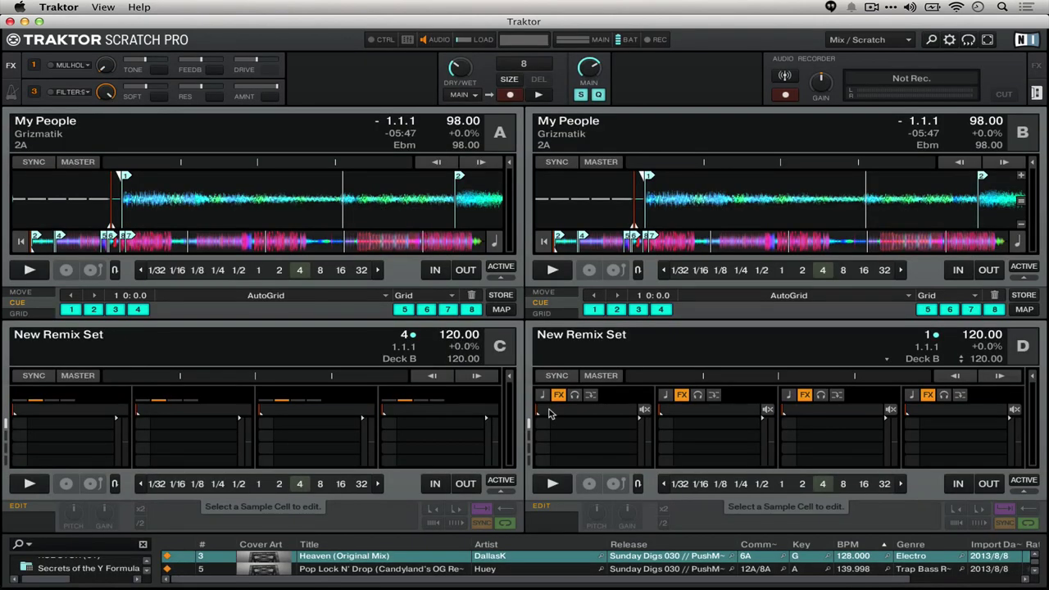